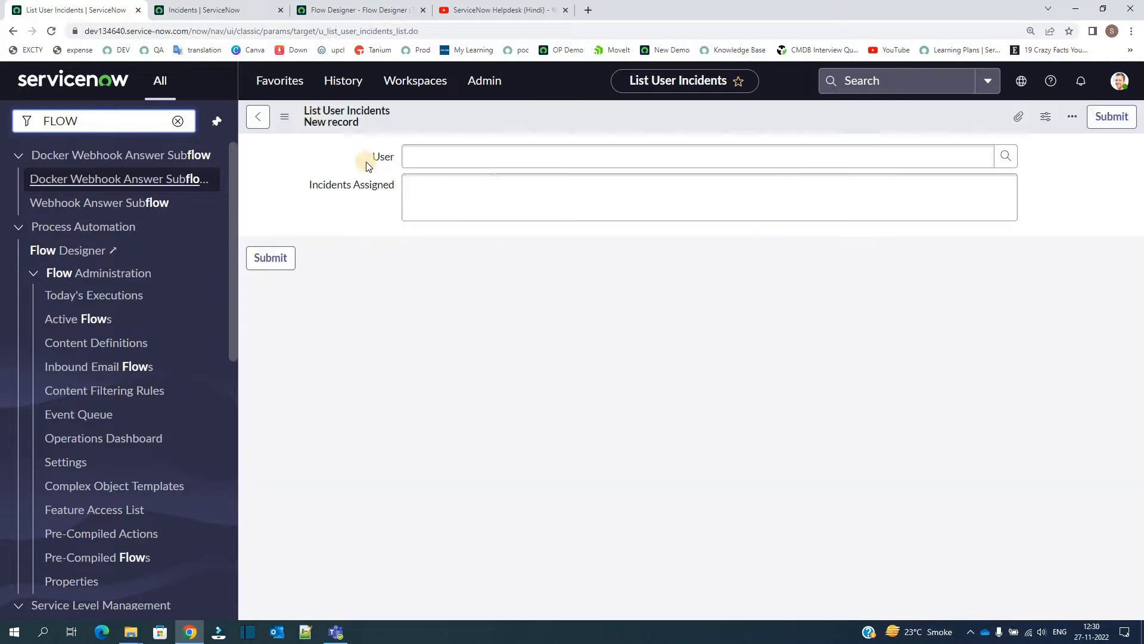
Step: Save a new List User Incidents record for the second recently selected user and highlight its Incidents Assigned text
click(457, 159)
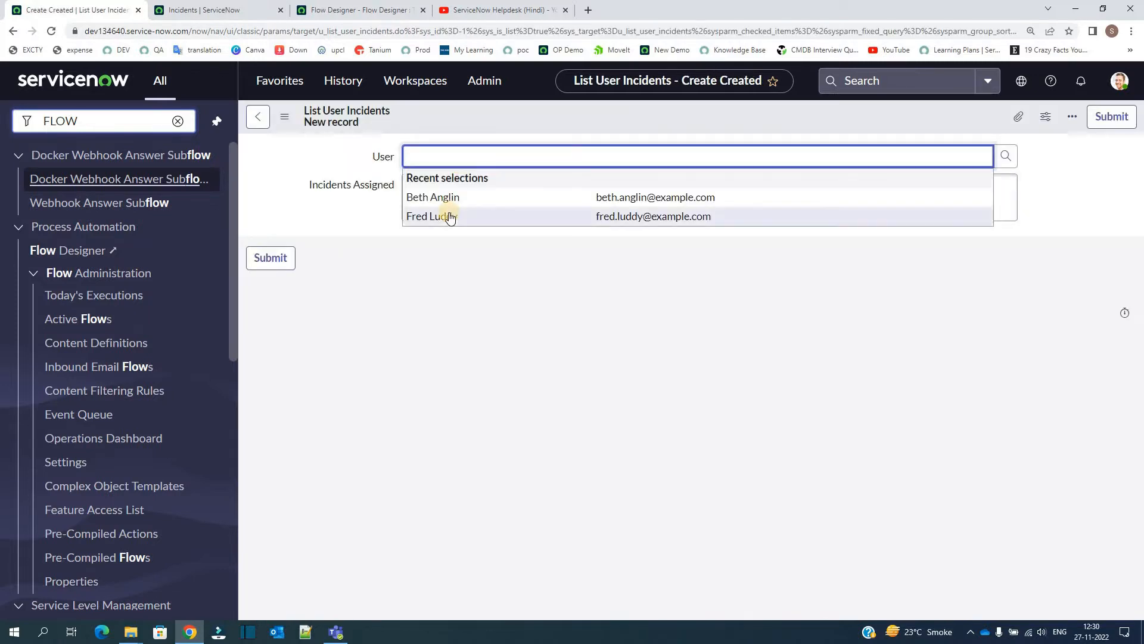
click(448, 216)
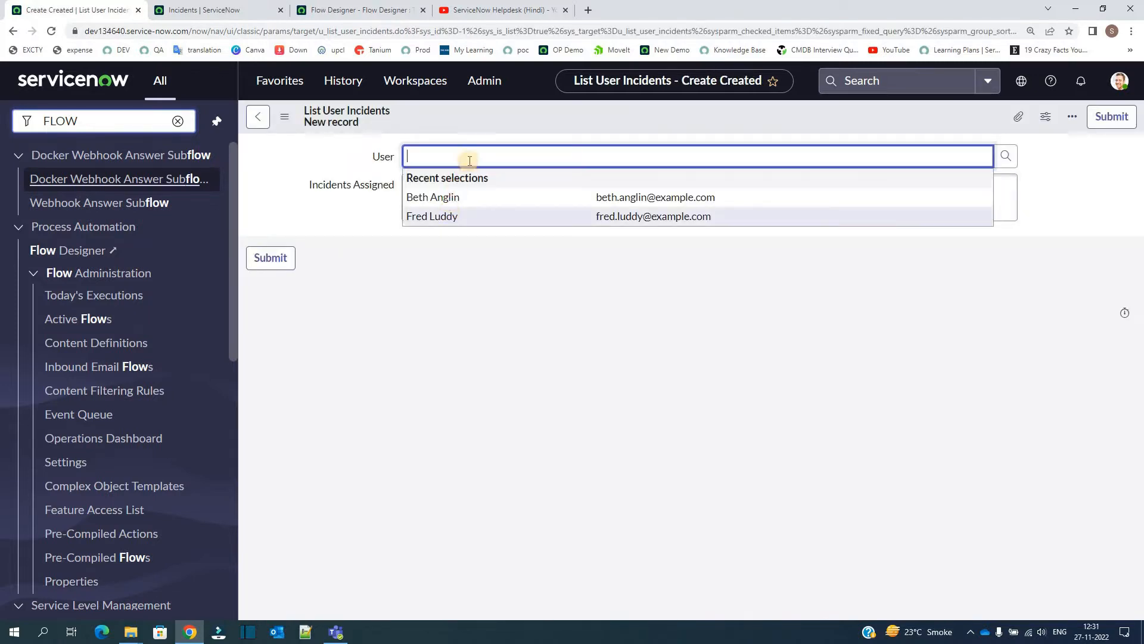
right_click(467, 115)
click(482, 125)
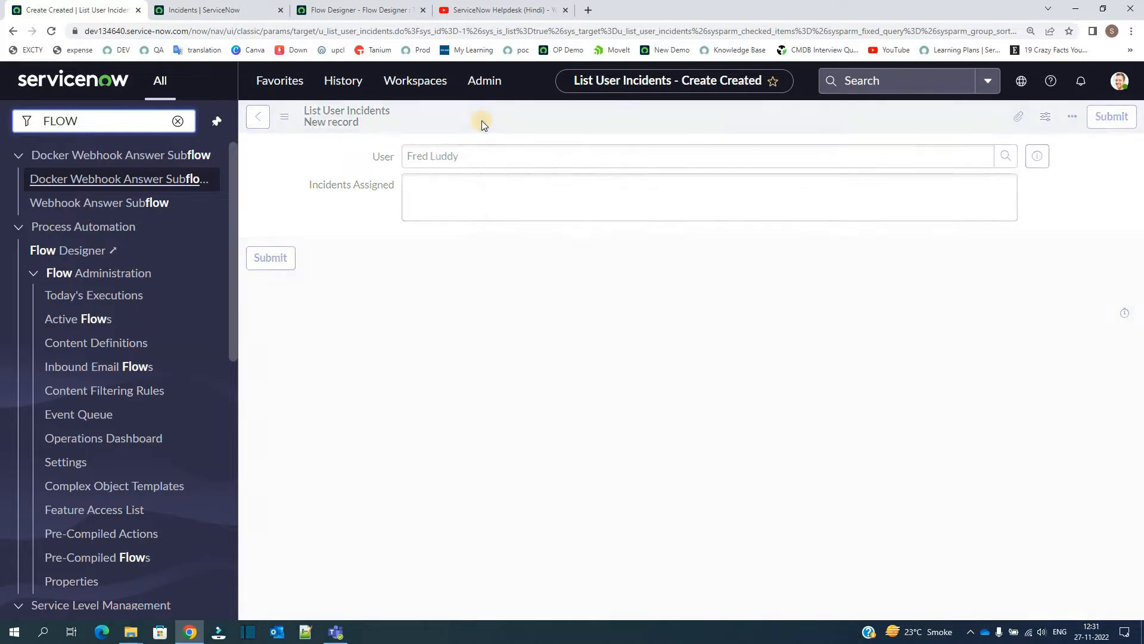
click(441, 182)
triple_click(441, 183)
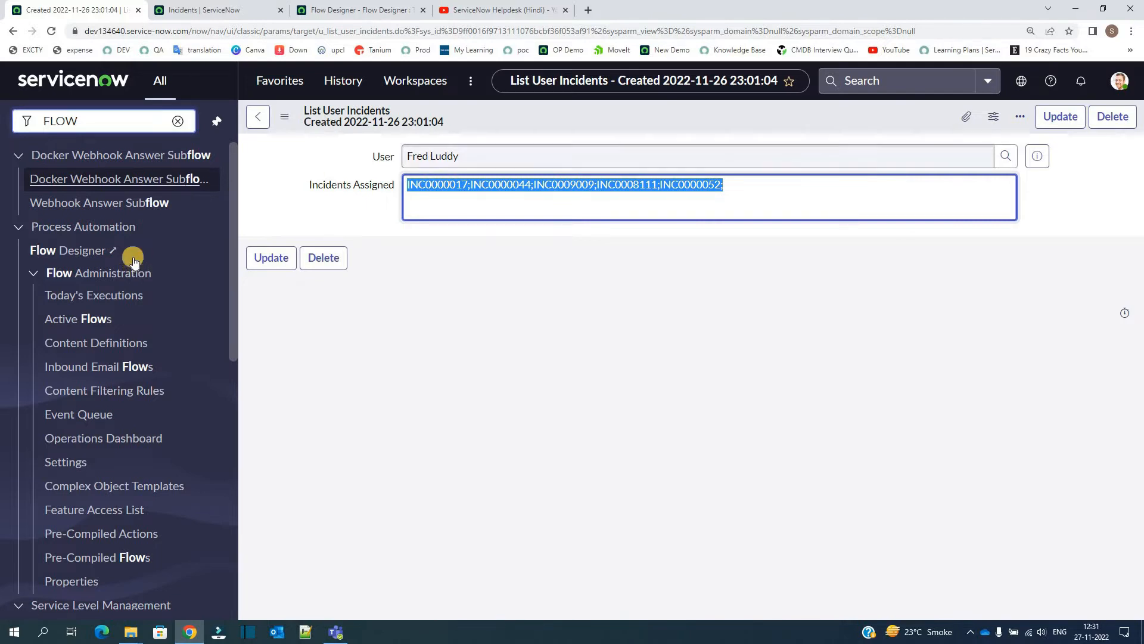
Step: Open the Update Incidents list business rule configured for the List User Incidents table
right_click(482, 114)
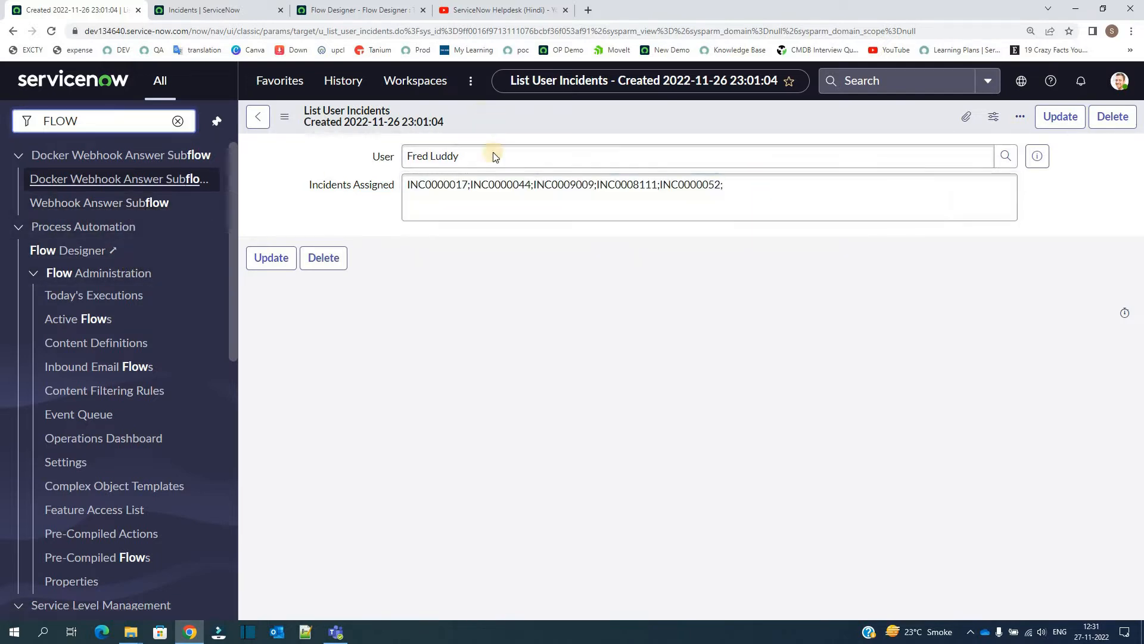
mouse_move(523, 178)
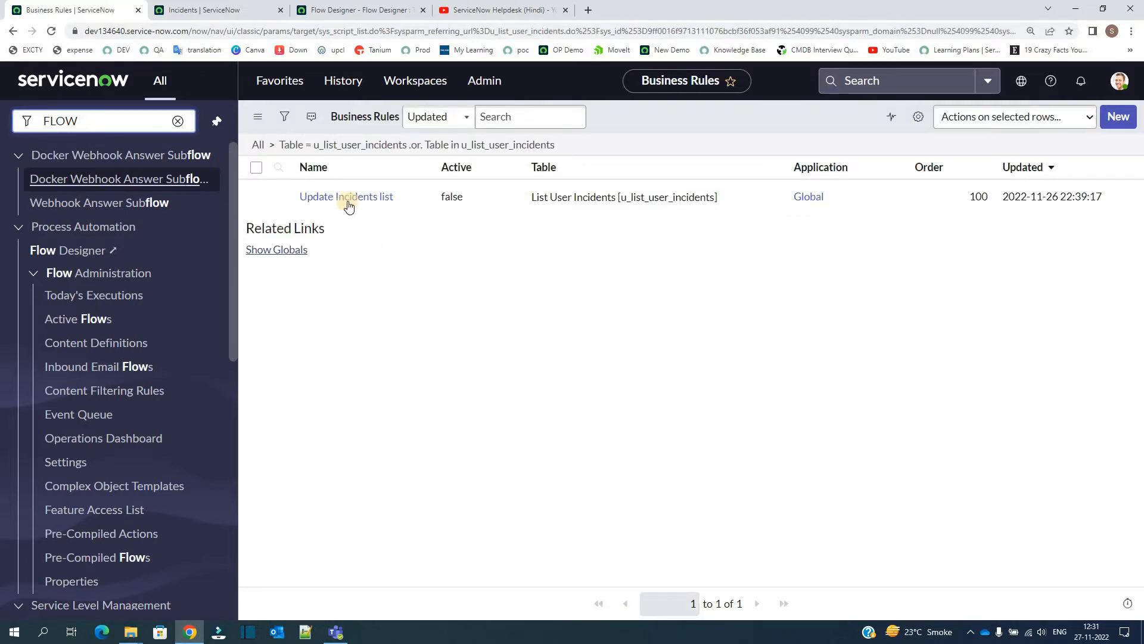
click(347, 200)
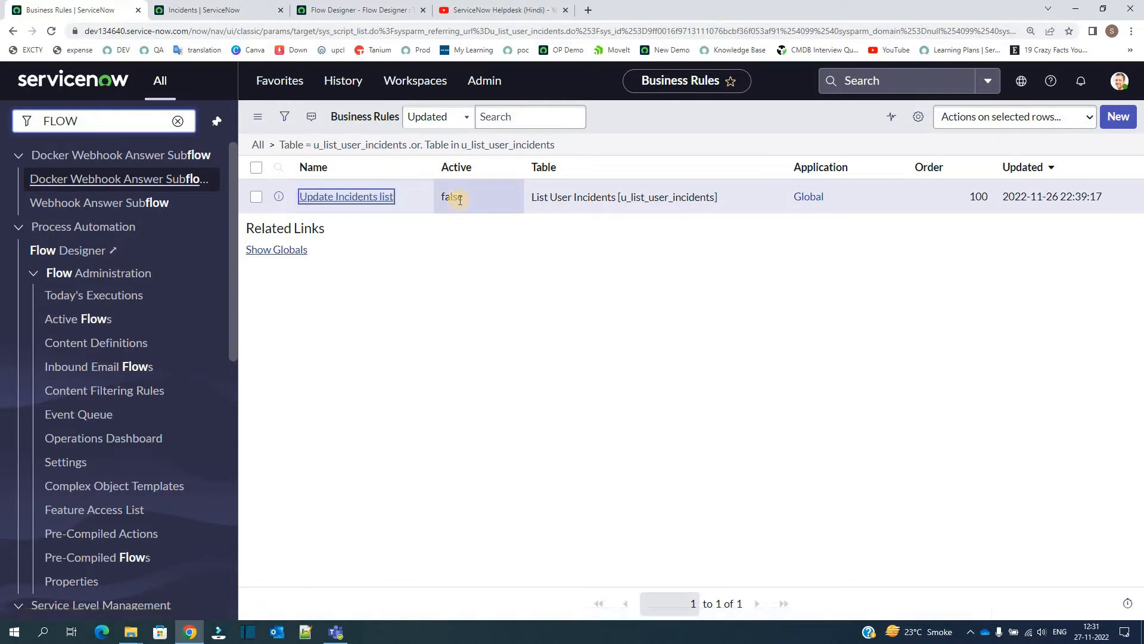
click(354, 196)
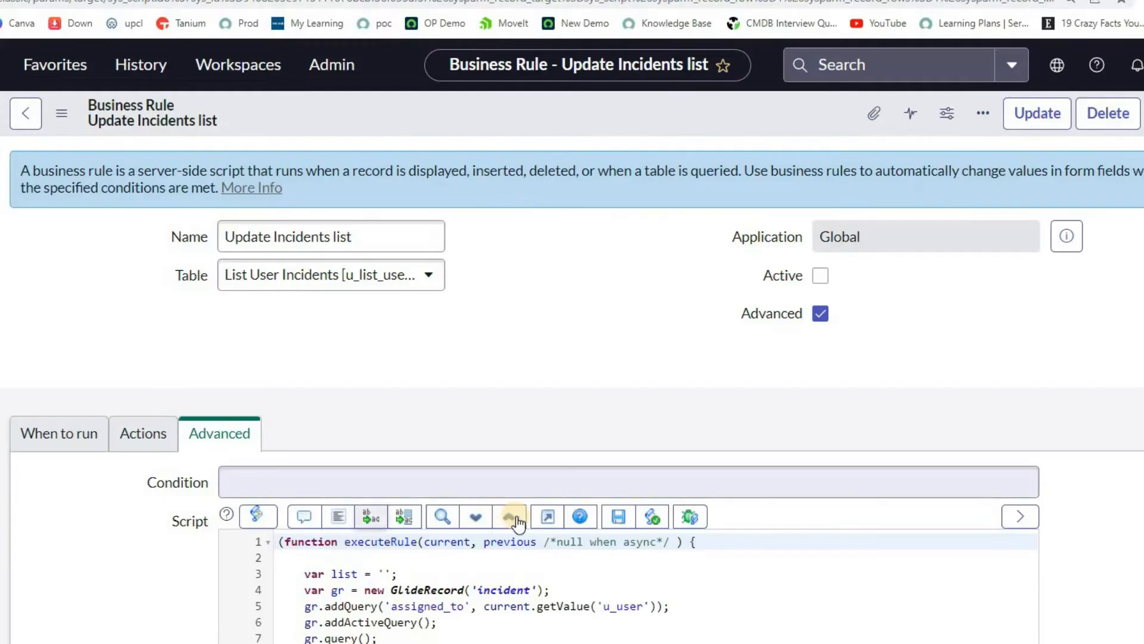
Step: Show the business rule's script enlarged in full screen and highlight the incident table in its GlideRecord query
key(ctrl+m)
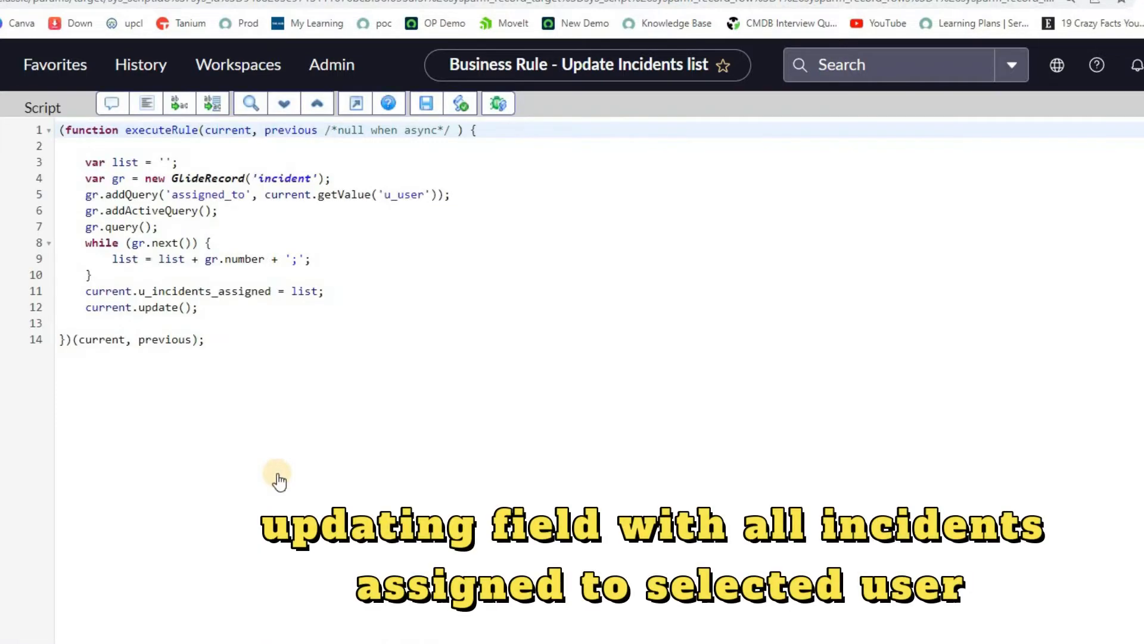
key(ctrl+plus)
key(ctrl+plus)
key(ctrl+plus)
key(ctrl+plus)
key(ctrl+minus)
key(ctrl+minus)
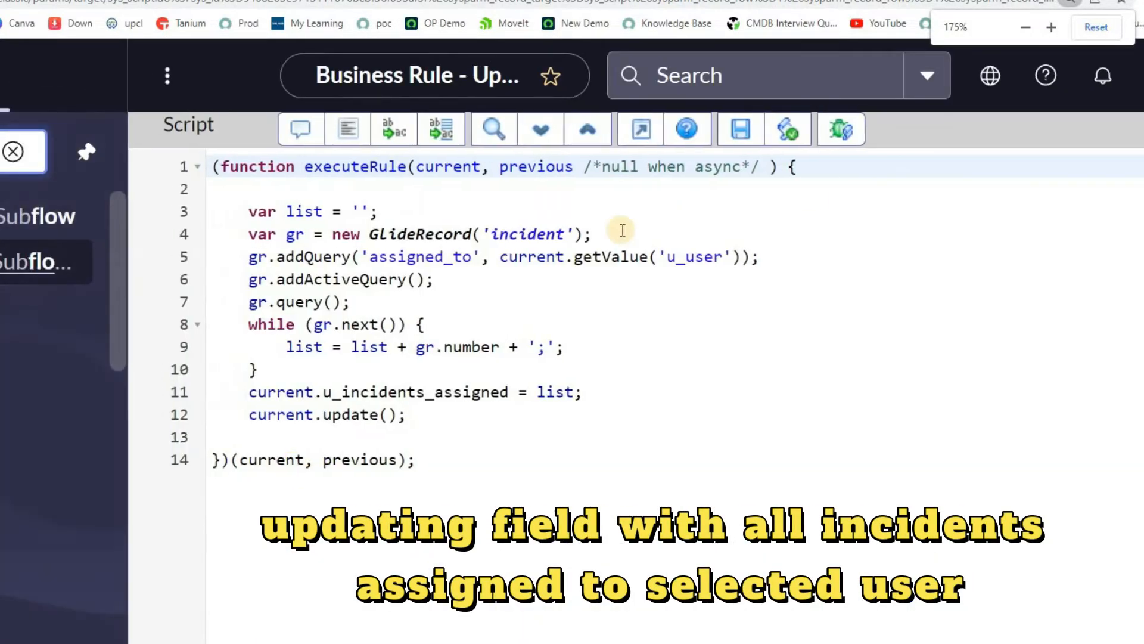
double_click(532, 233)
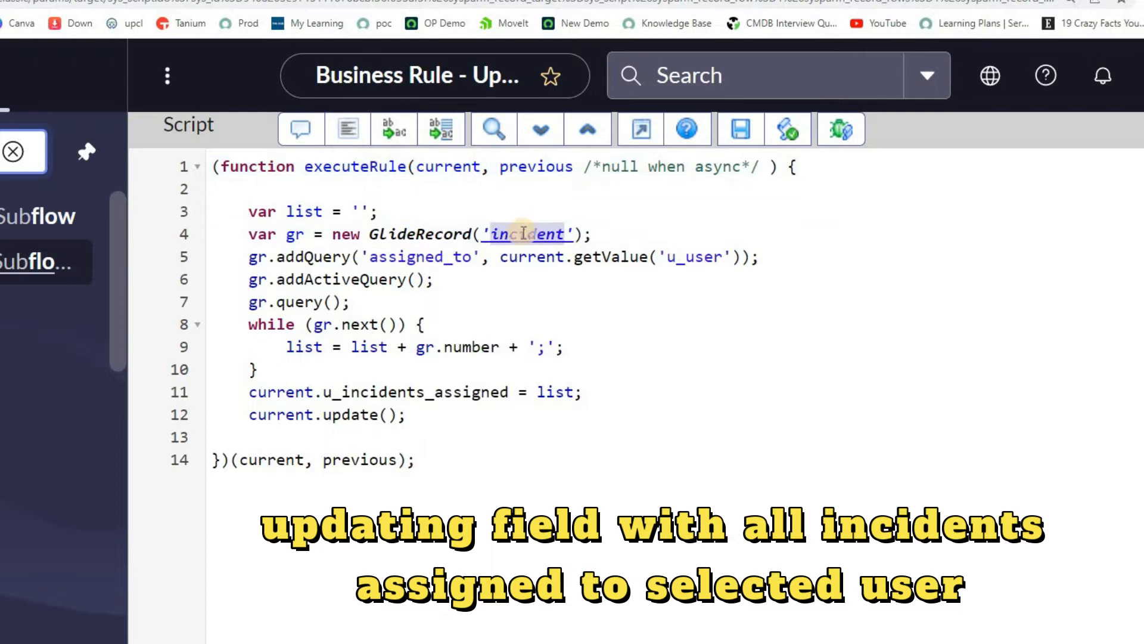
Step: Examine how the script concatenates incident numbers into list, assigns it to u_incidents_assigned and updates the current record
double_click(300, 348)
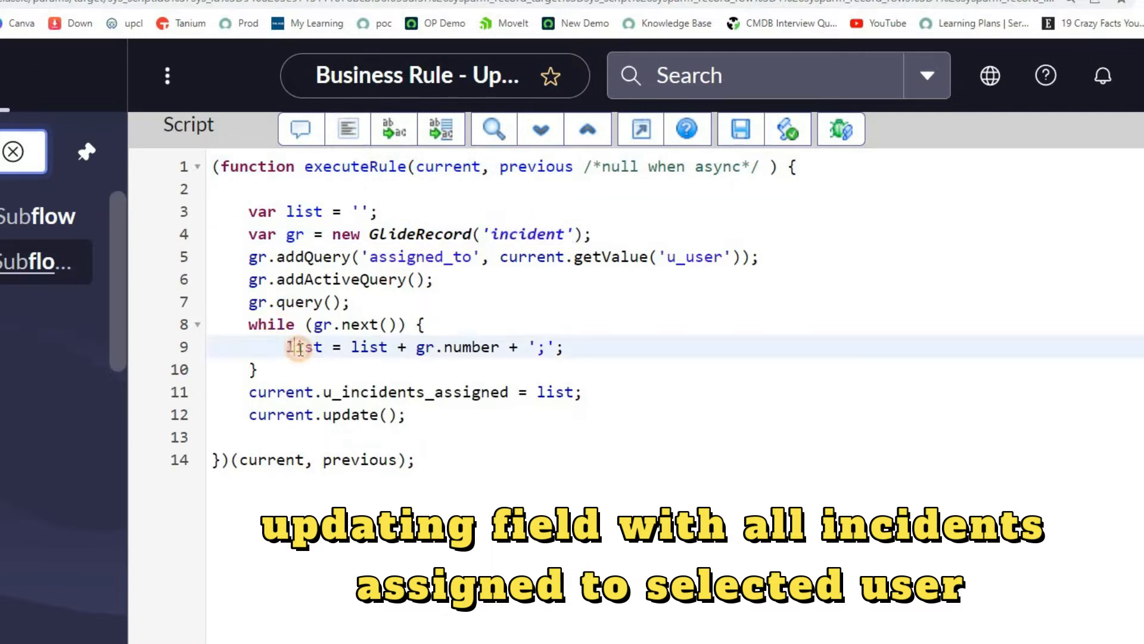
double_click(361, 346)
drag(414, 349, 502, 348)
click(538, 349)
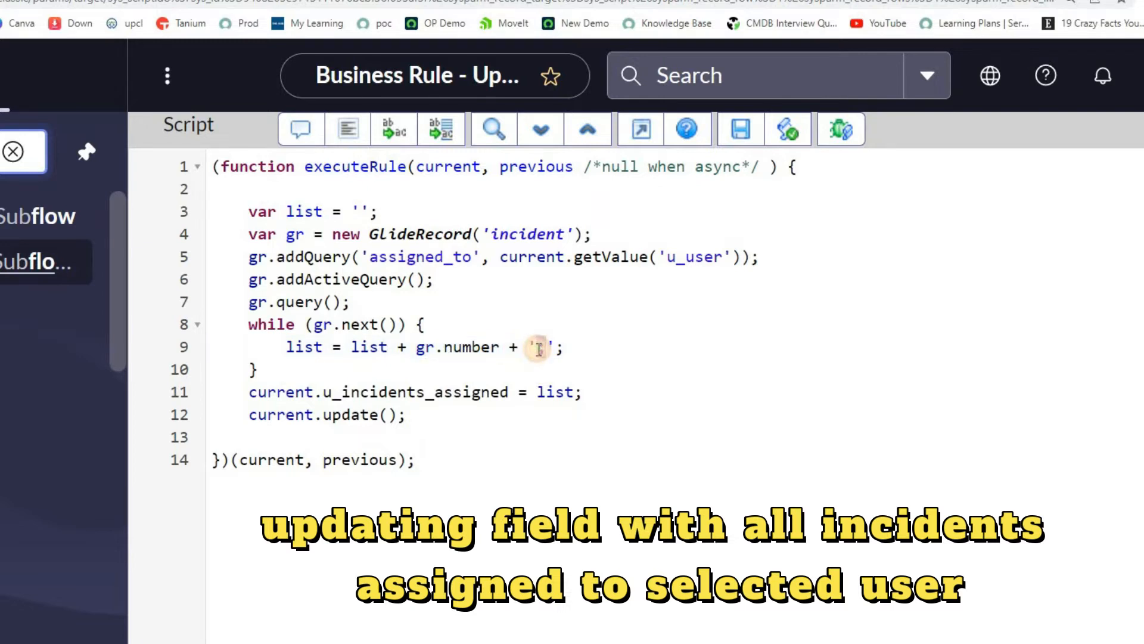
double_click(303, 347)
click(285, 392)
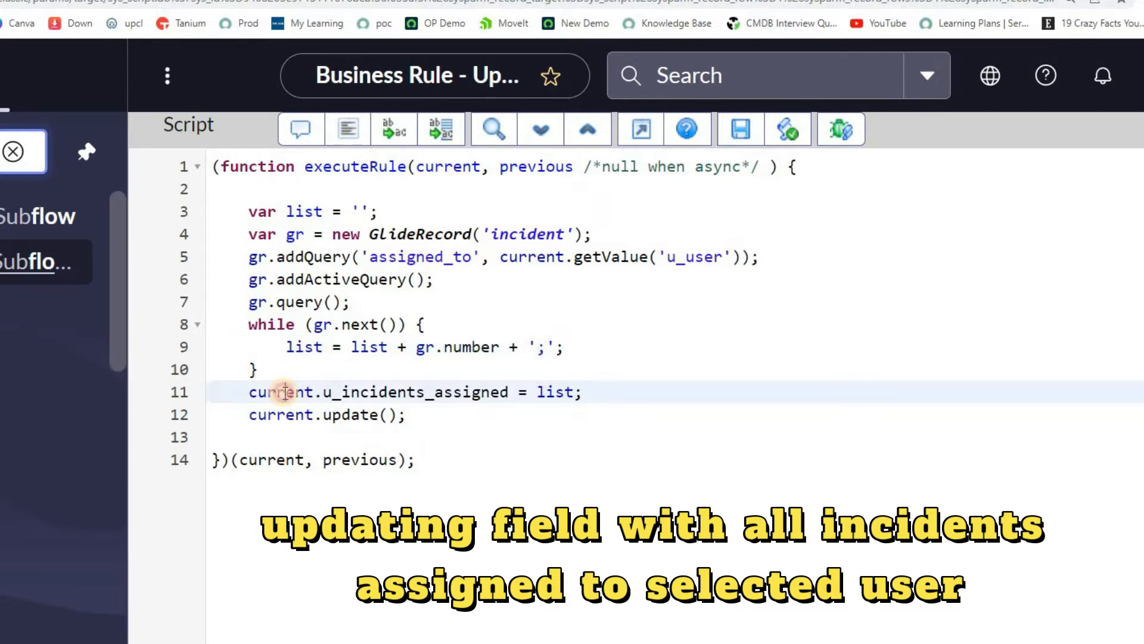
double_click(352, 392)
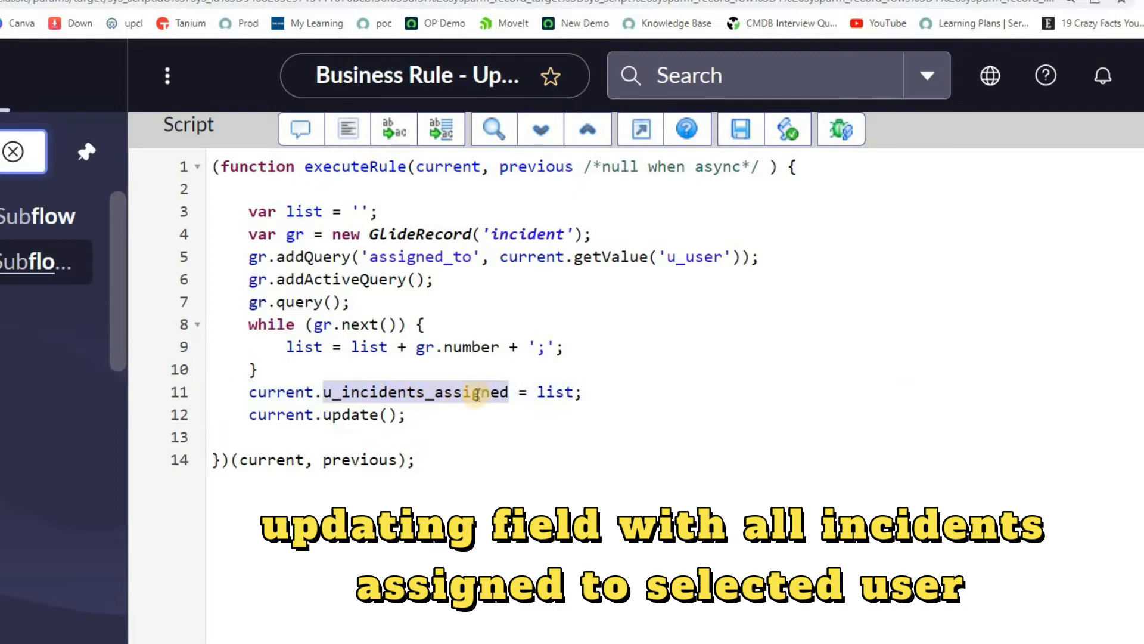
triple_click(352, 415)
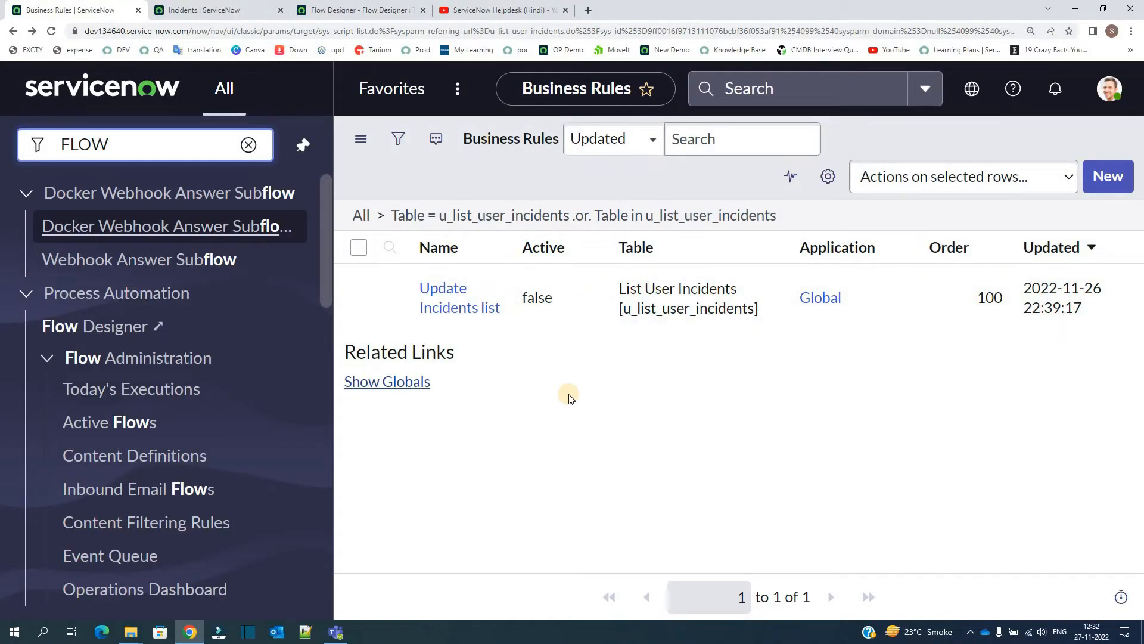
Step: Switch to the Test List user incidents flow in Flow Designer and inspect the label and name of its flow variable
click(332, 8)
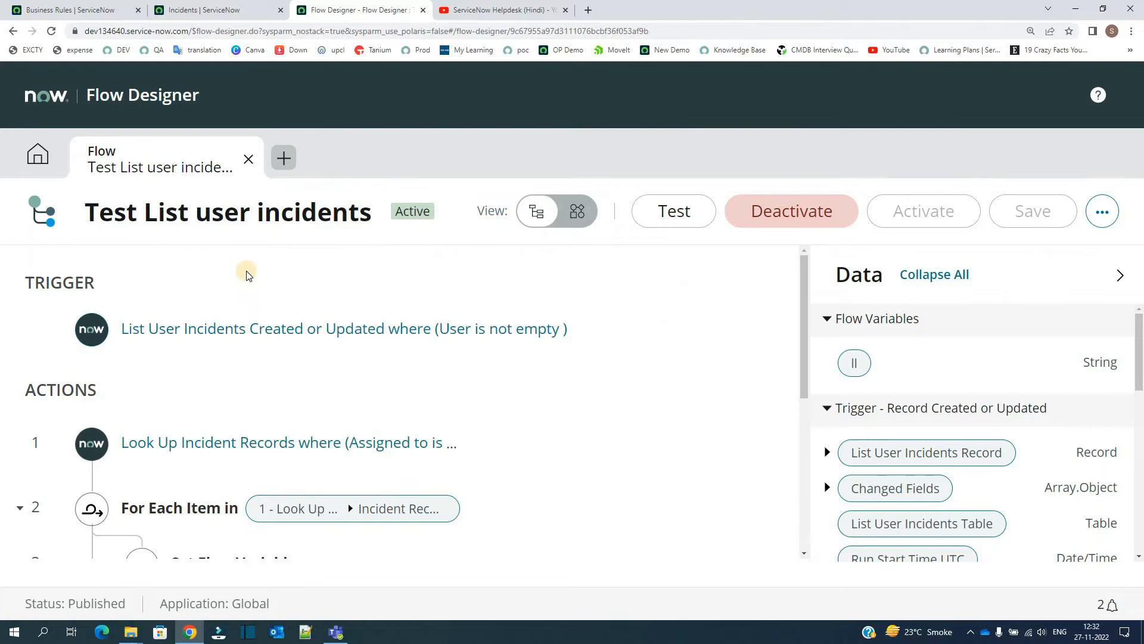
key(ctrl+minus)
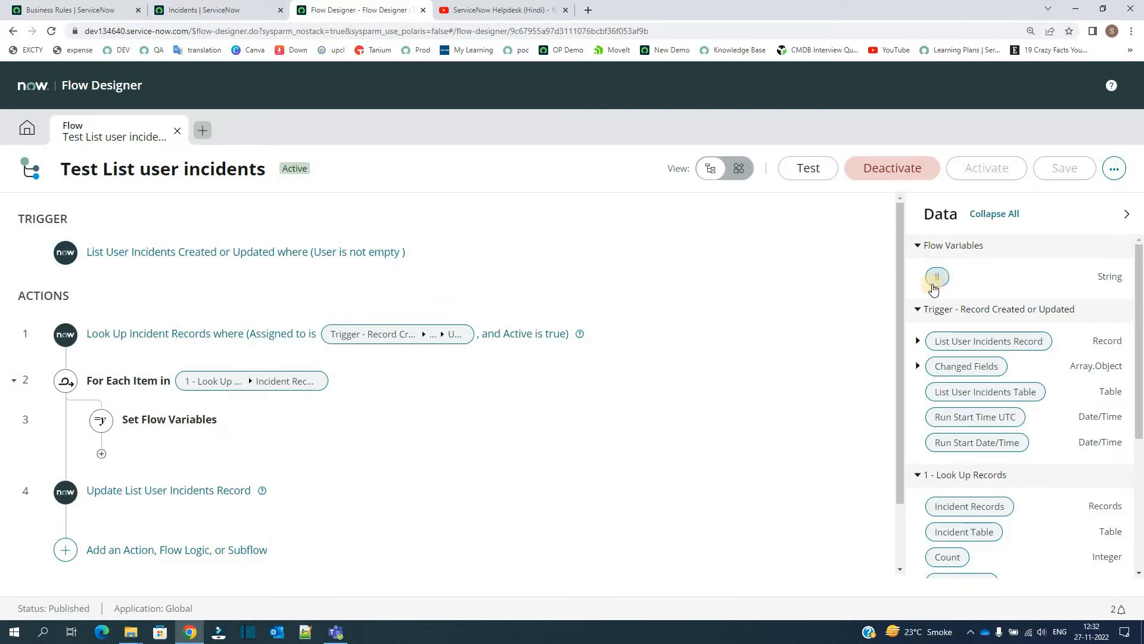
click(1115, 170)
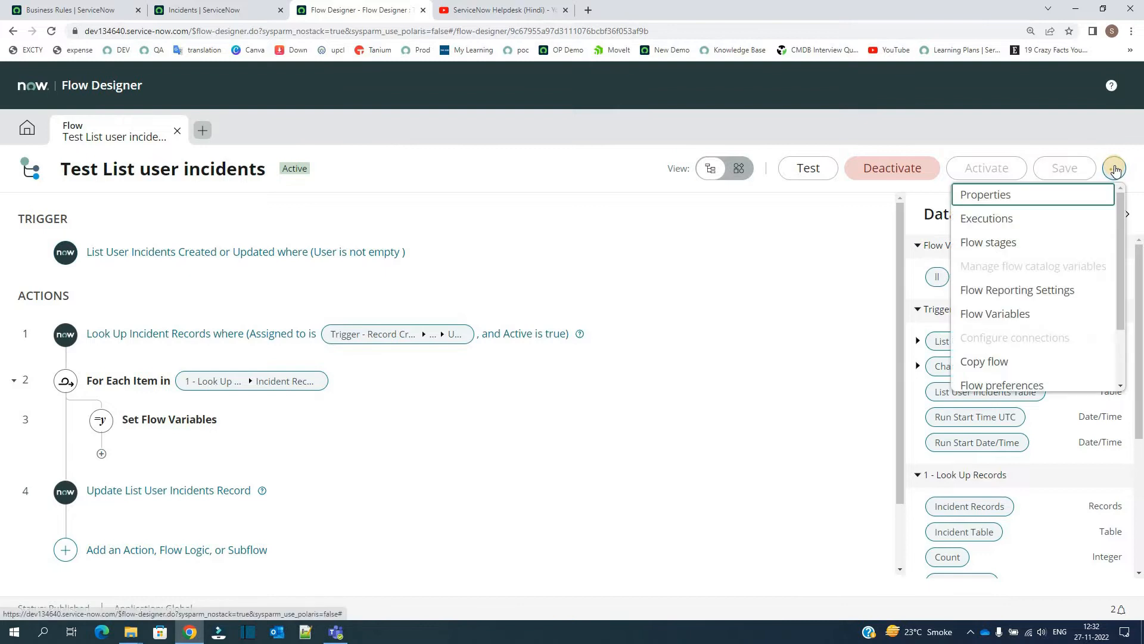
click(1006, 313)
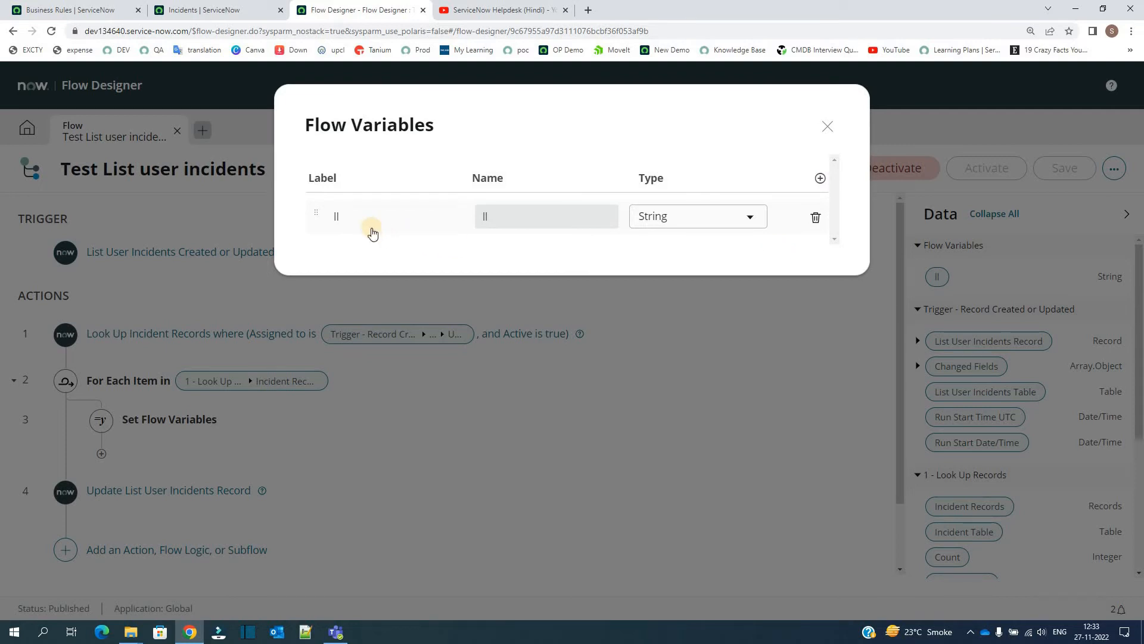
click(360, 217)
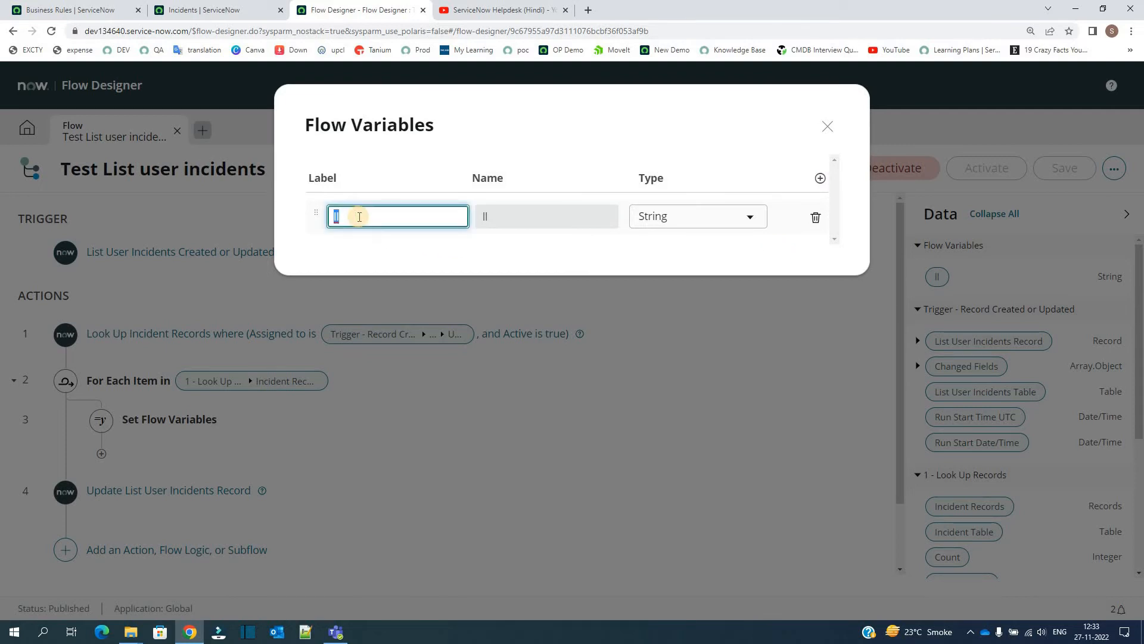
click(485, 215)
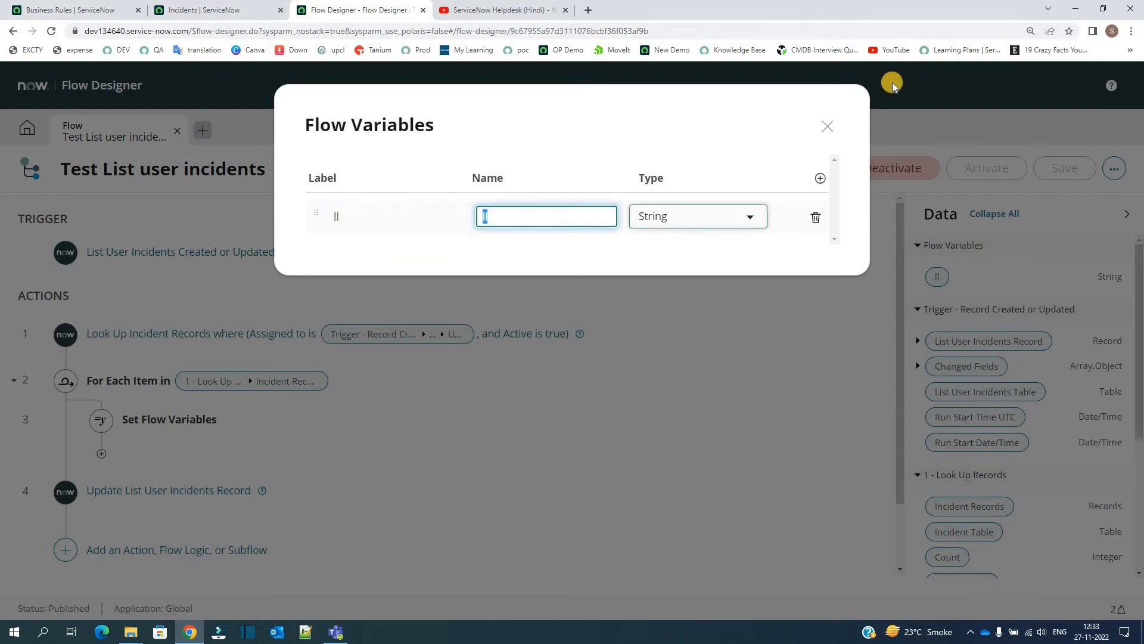
click(827, 127)
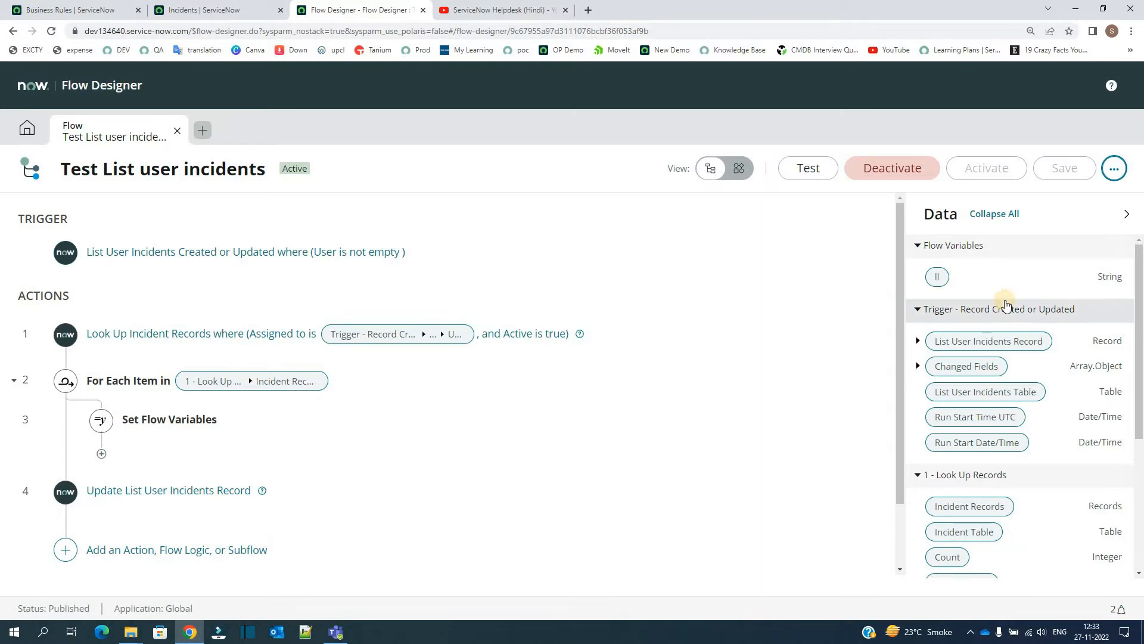
Step: Review the flow's trigger settings and the conditions of its Look Up Incident Records action
click(281, 258)
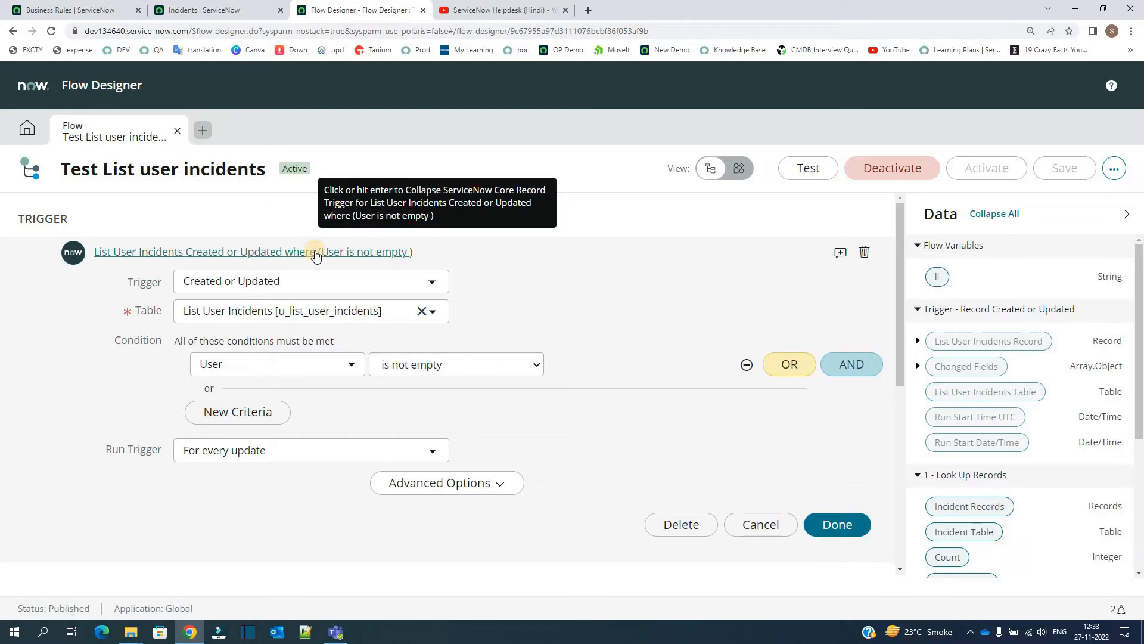
click(315, 253)
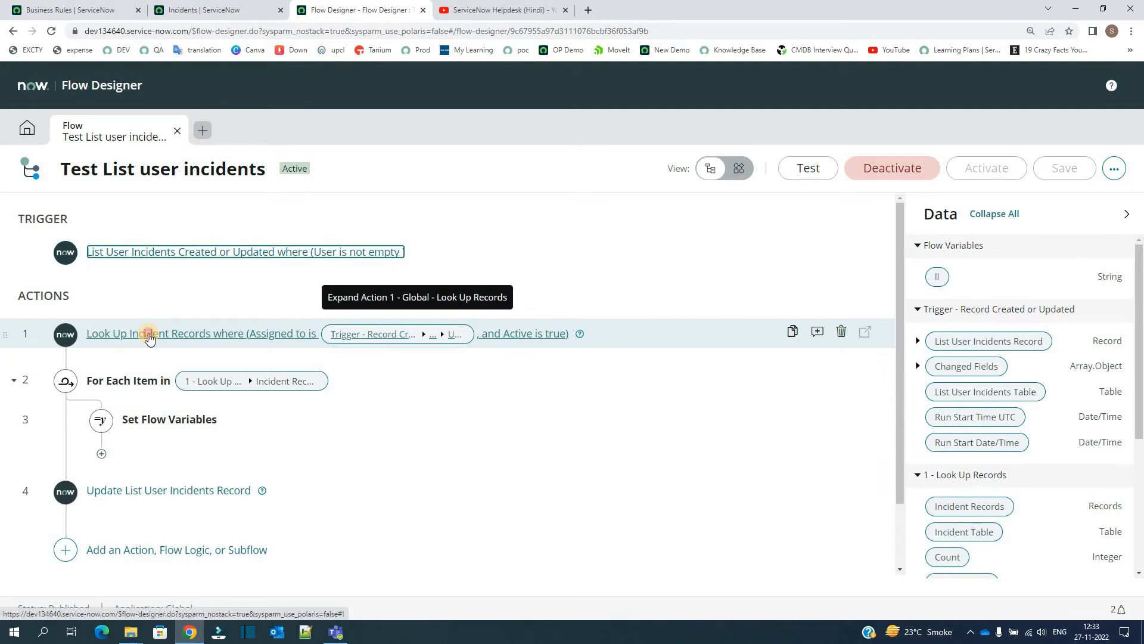
click(149, 336)
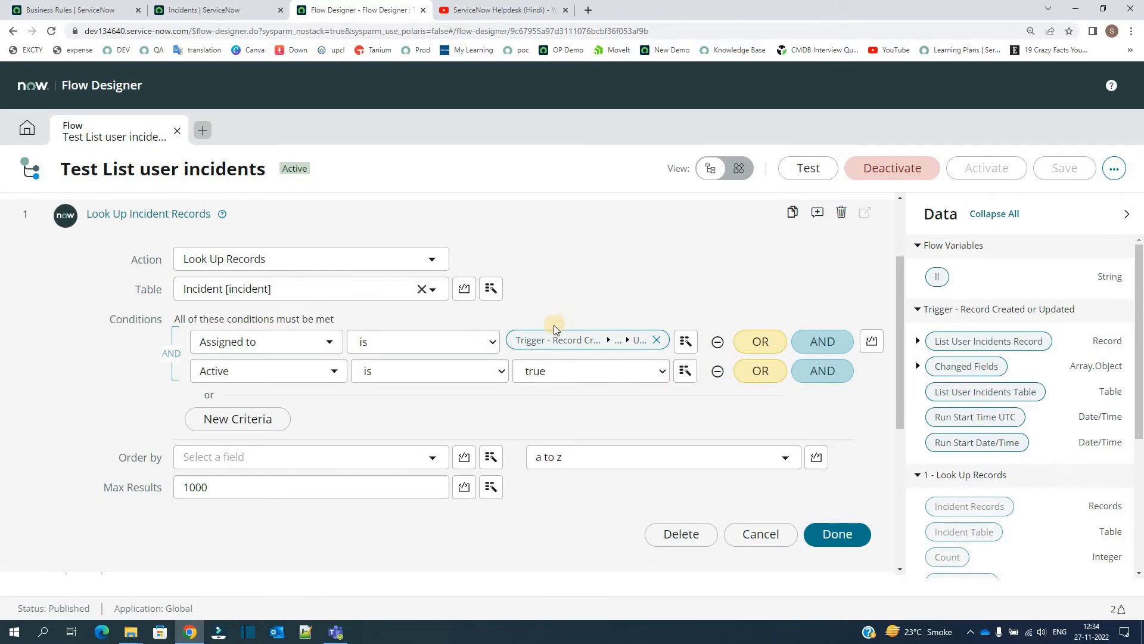
scroll(570, 304, up, 2)
scroll(467, 259, down, 2)
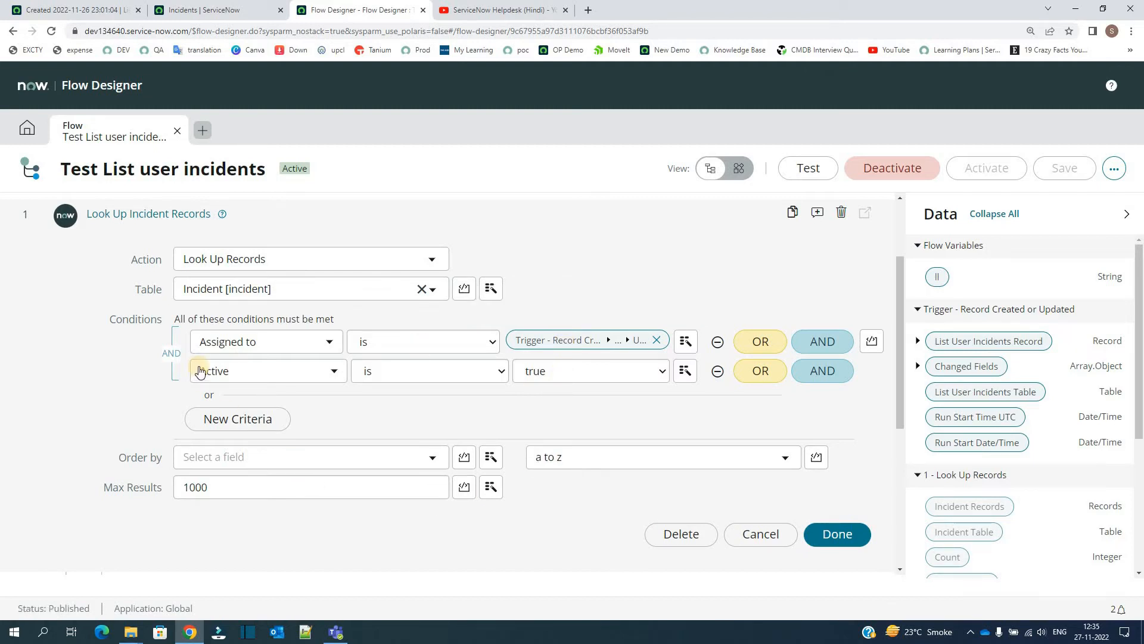
click(171, 214)
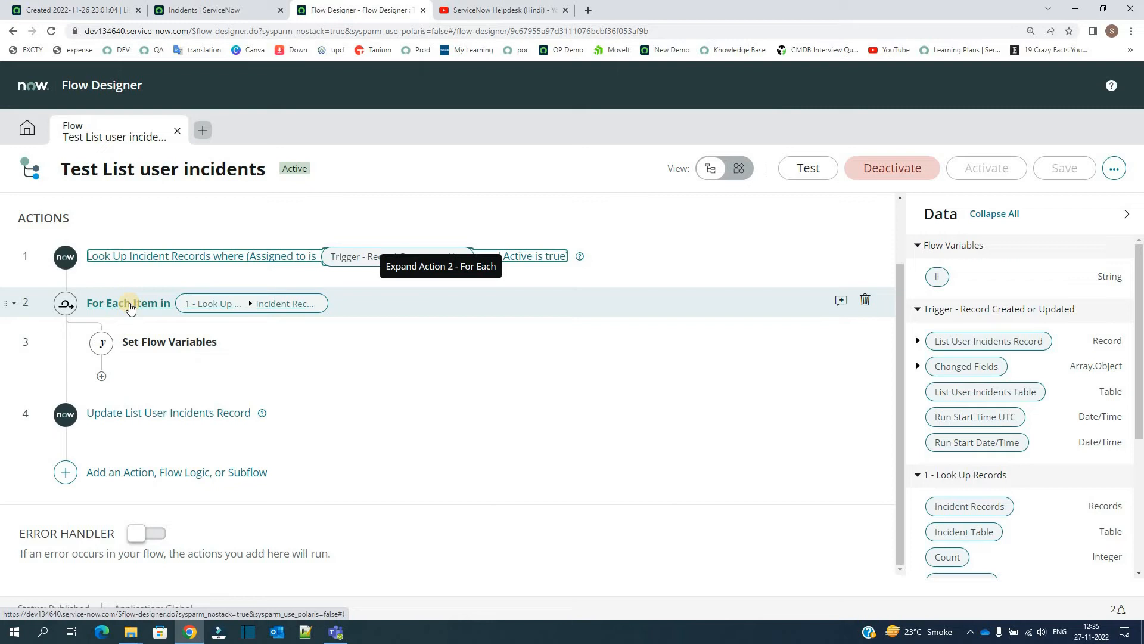
Step: Expand the For Each loop and its nested Set Flow Variables step to examine the looped items and assigned data
click(130, 305)
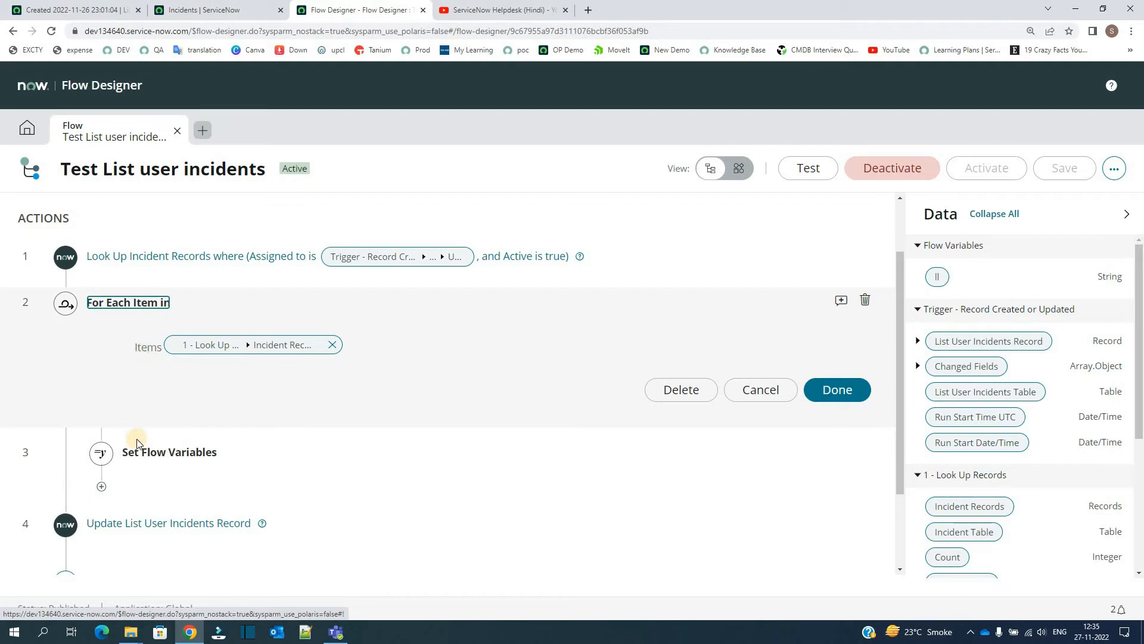
click(148, 454)
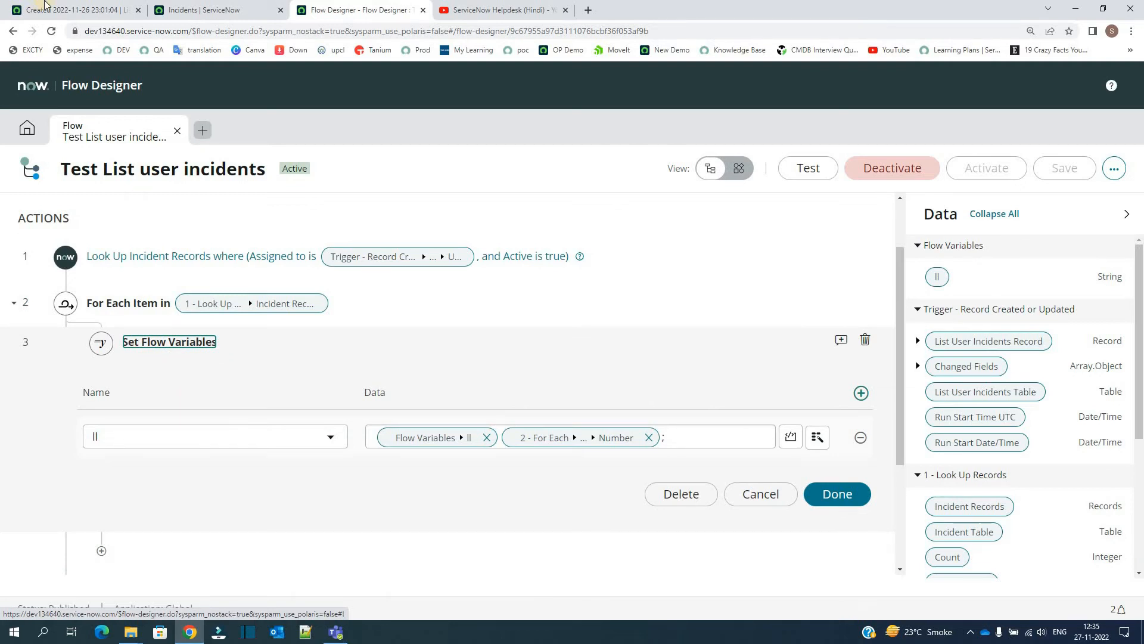
Step: Compare the flow variable assignment with the list concatenation in the enlarged Update Incidents list script, and return to the flow
click(89, 9)
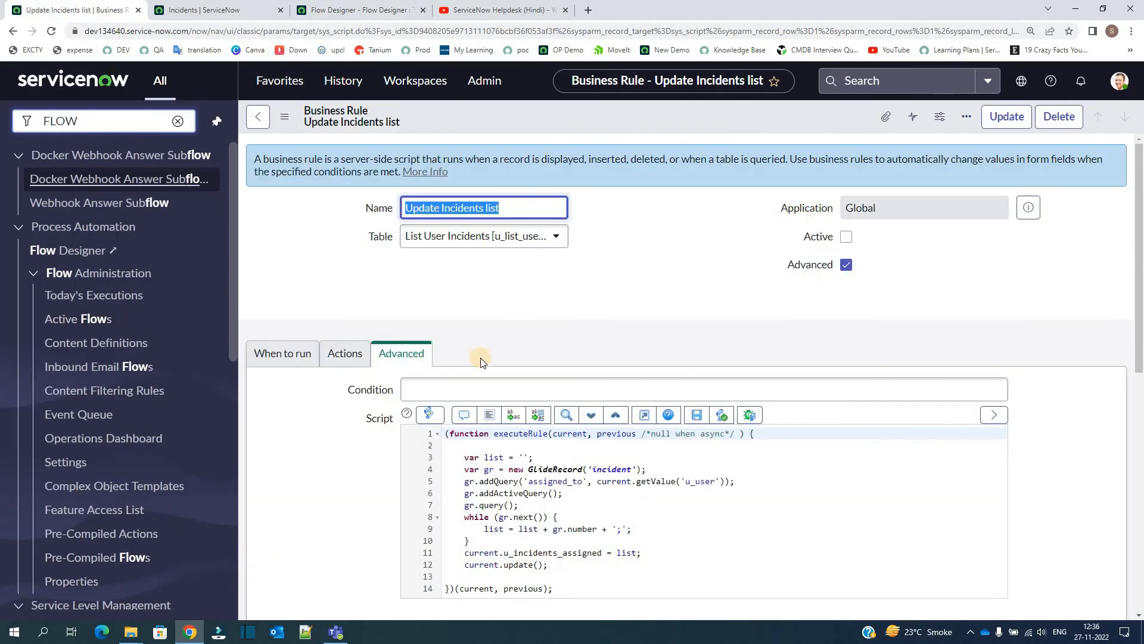
click(644, 415)
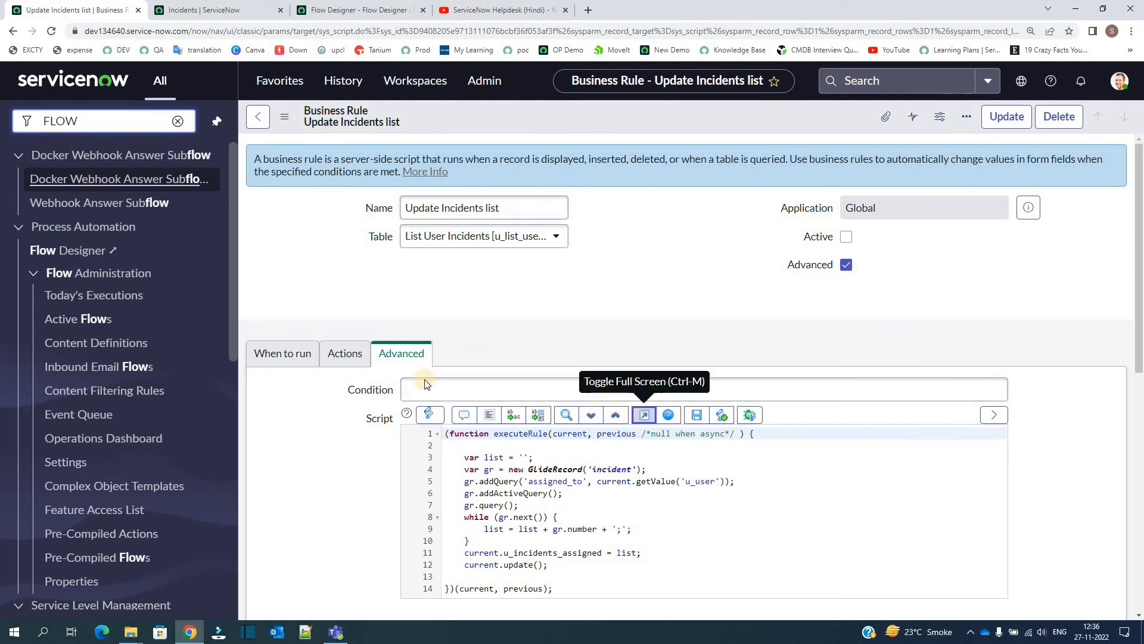
key(ctrl+plus)
key(ctrl+plus)
key(ctrl+plus)
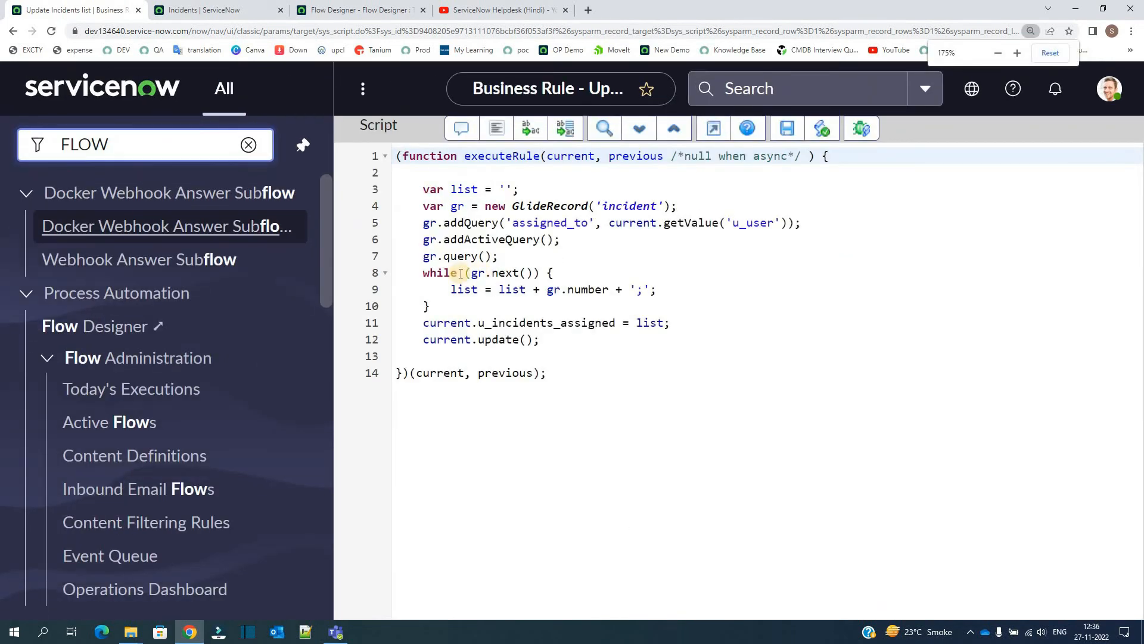
click(462, 273)
double_click(459, 290)
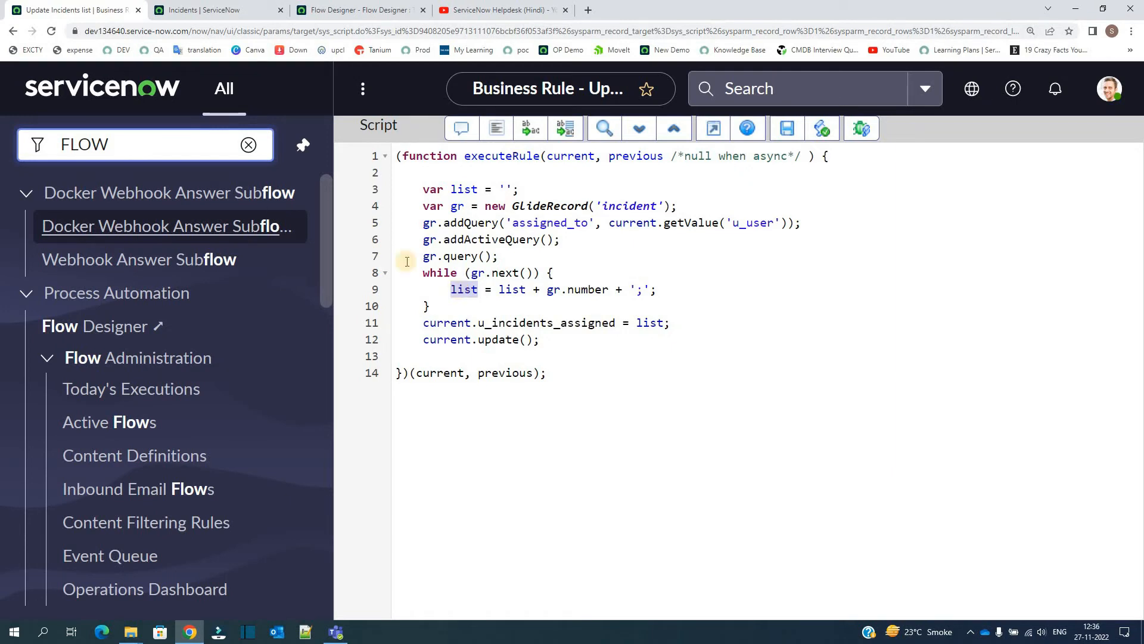
click(355, 10)
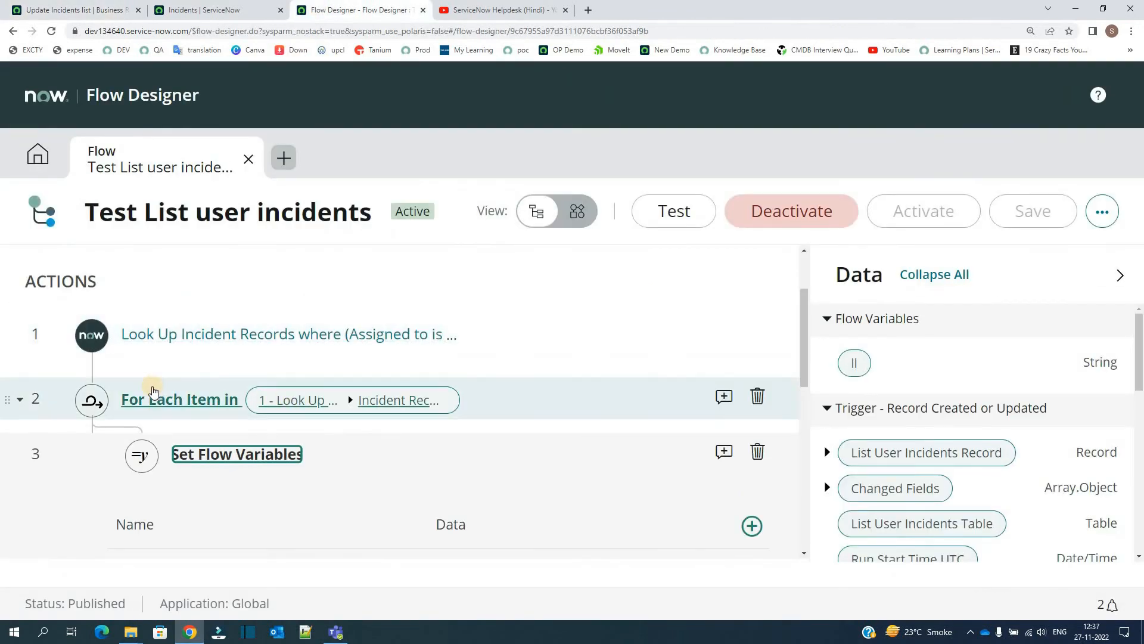
Step: Examine the data pills and separator assigned to the flow variable in the Set Flow Variables step
scroll(154, 373, down, 2)
key(ctrl+minus)
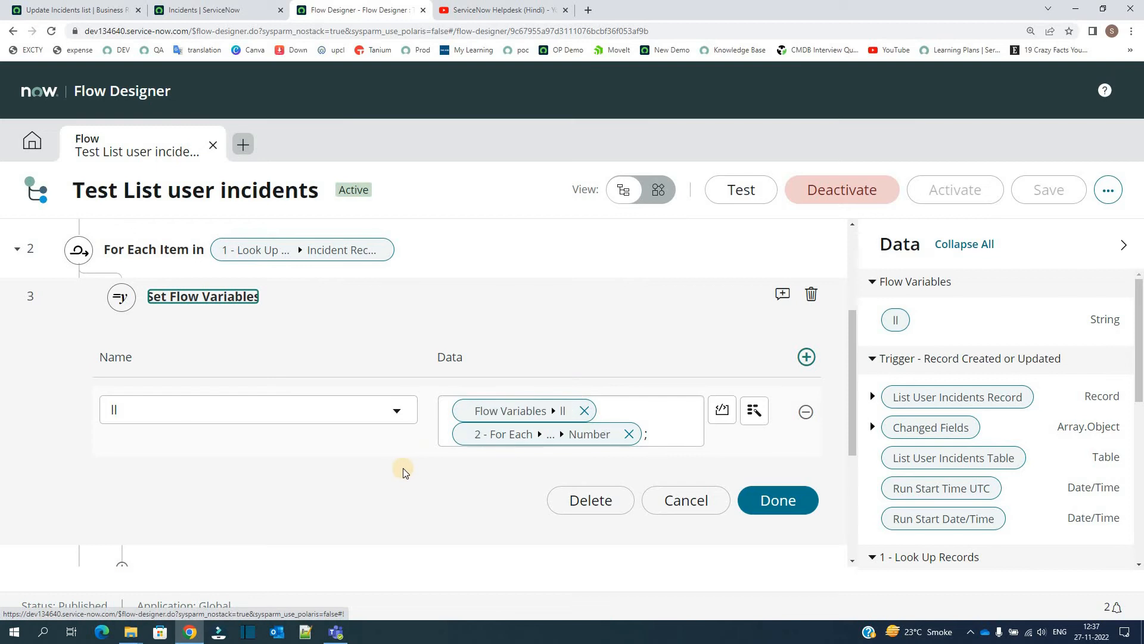
key(ctrl+plus)
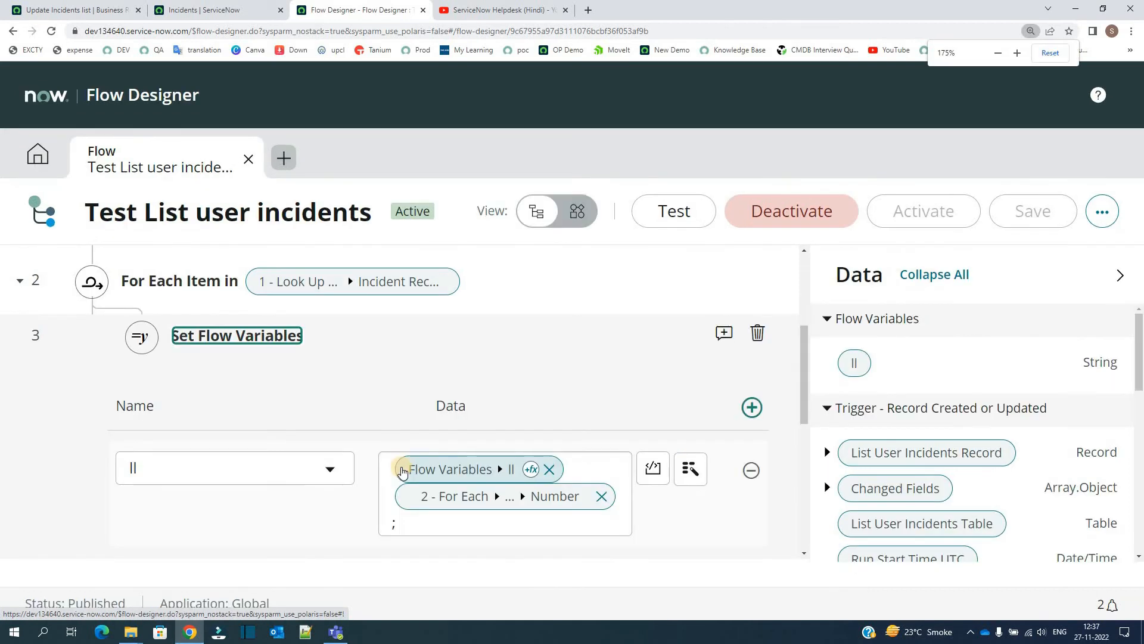
key(ctrl+minus)
key(ctrl+minus)
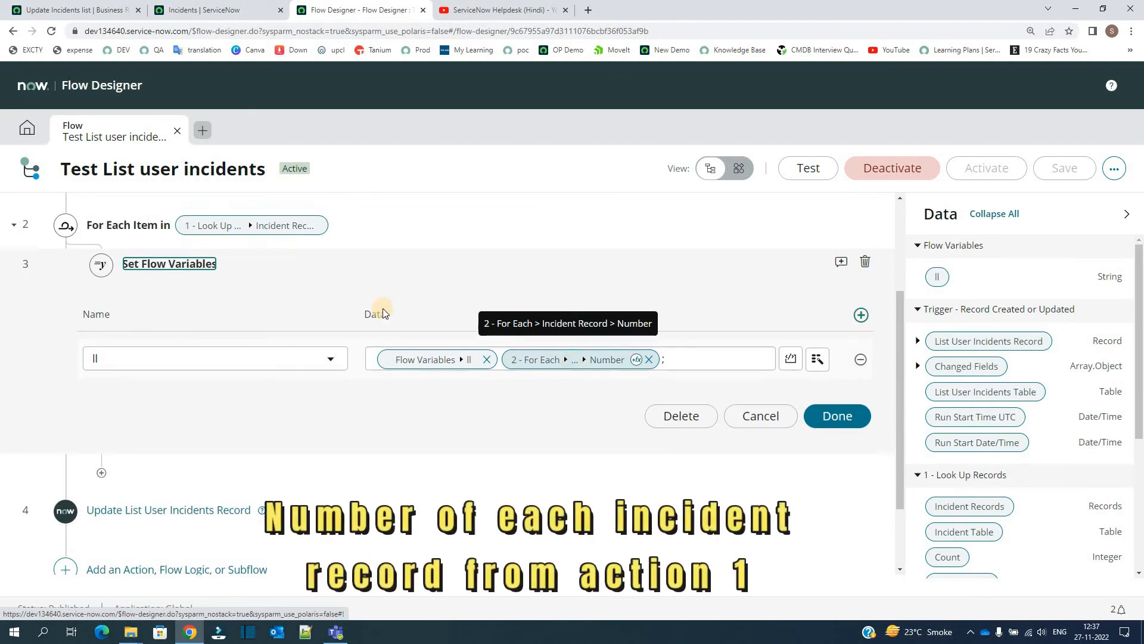
scroll(179, 298, up, 1)
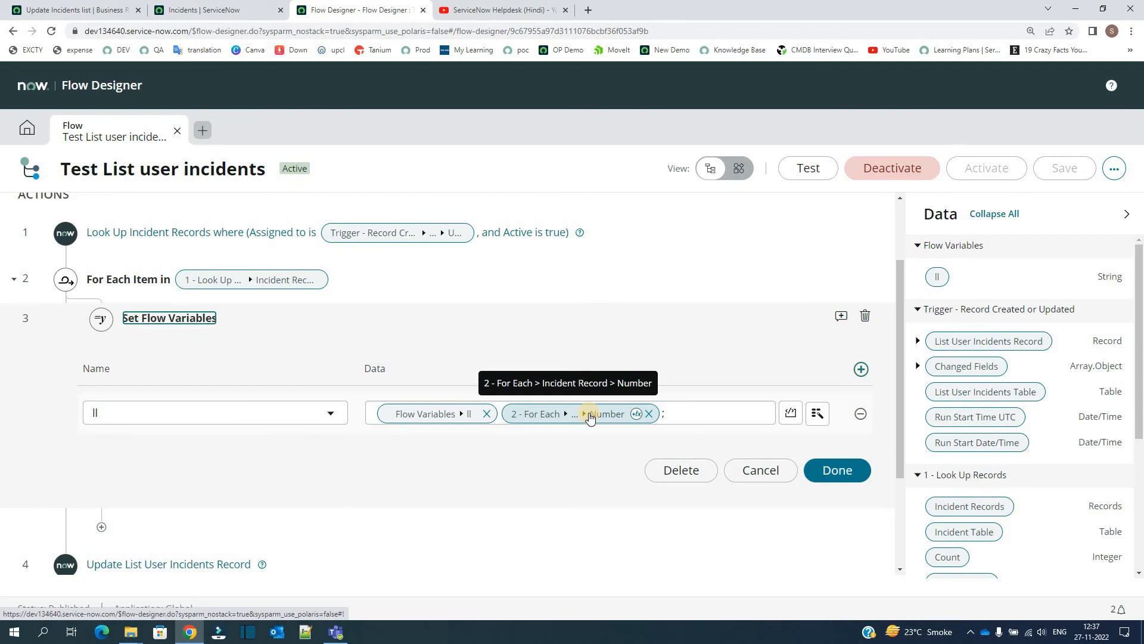
click(667, 414)
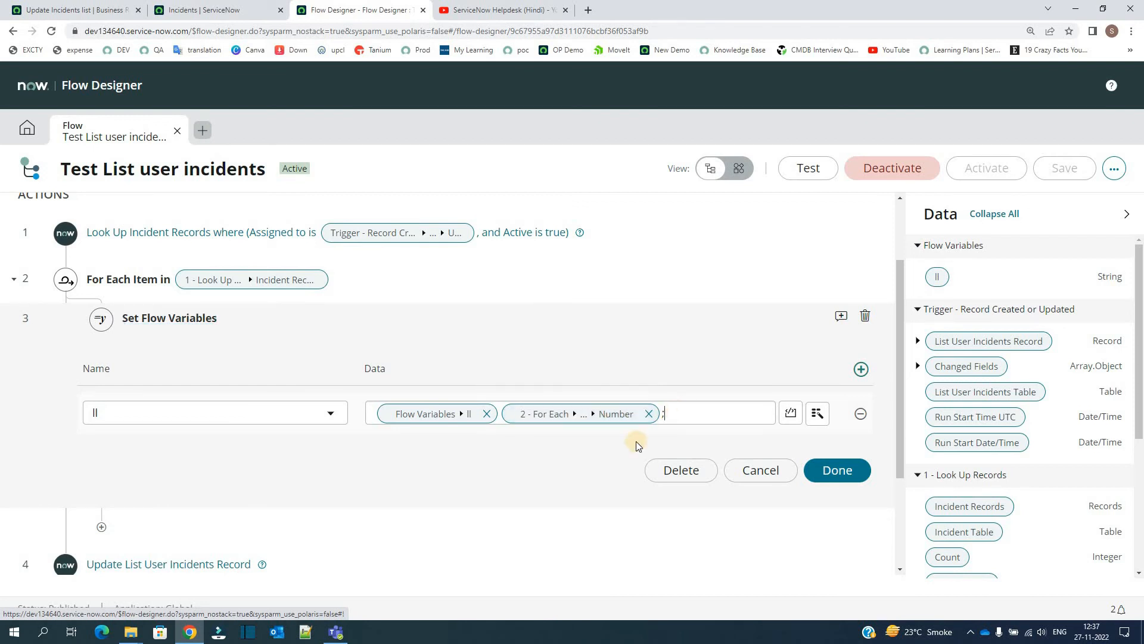
click(560, 465)
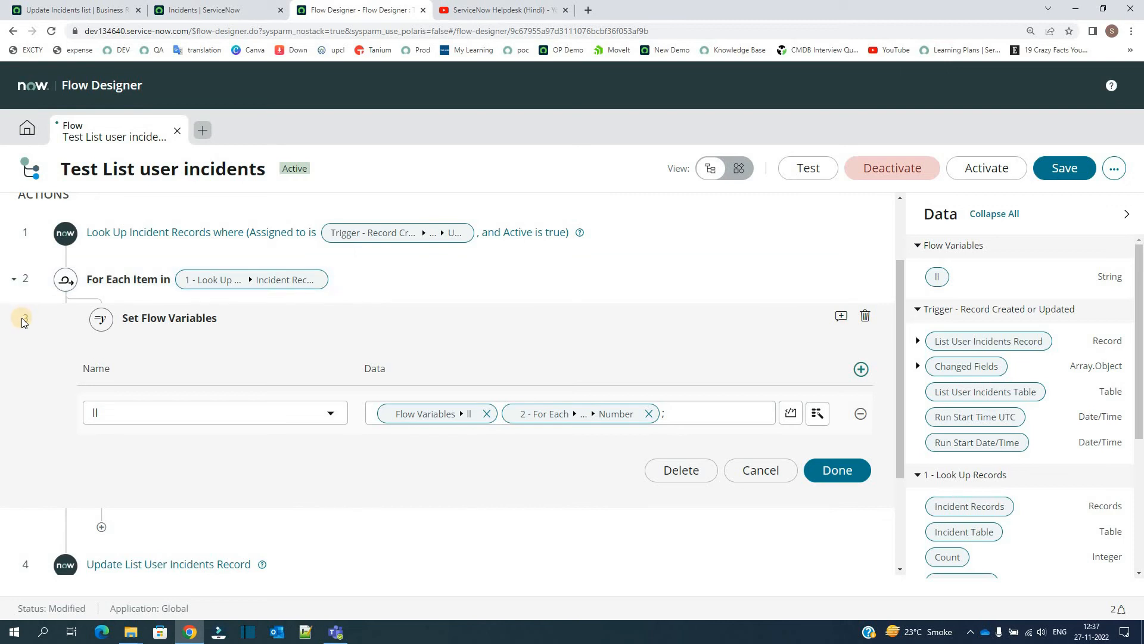
Step: Collapse the For Each loop and expand the Update List User Incidents Record action to review its record, table and field settings
click(13, 280)
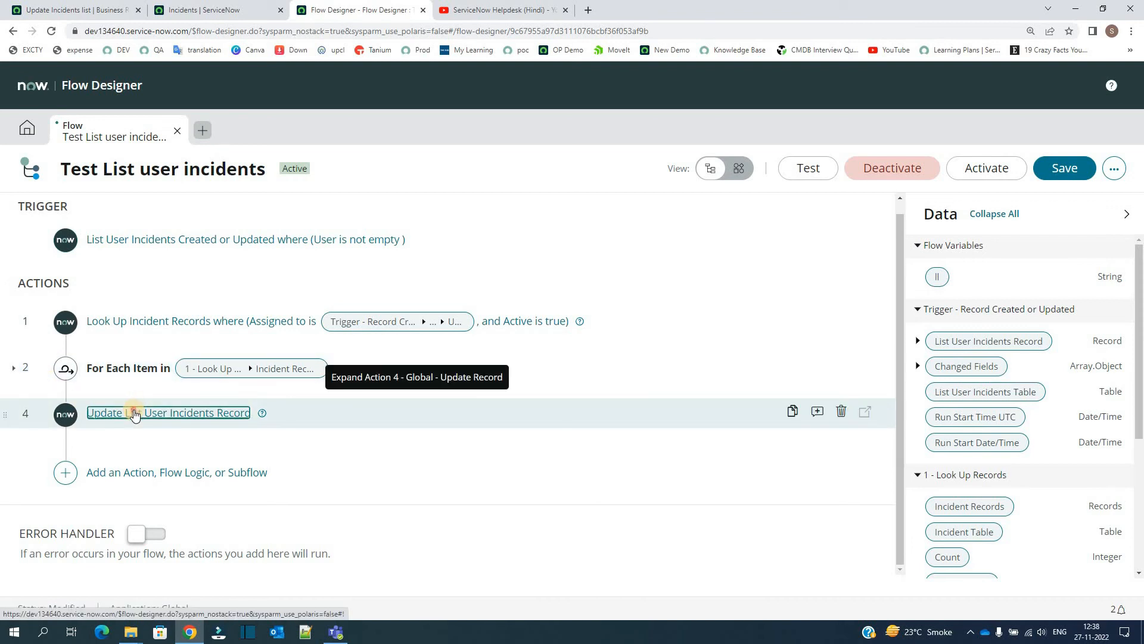
click(135, 414)
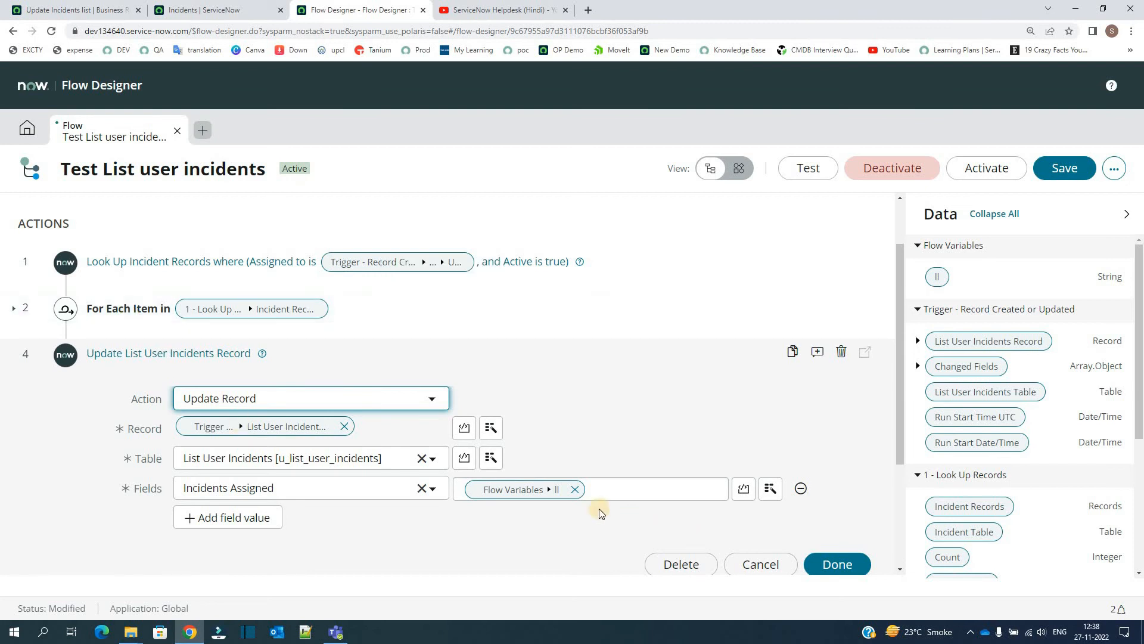
scroll(581, 539, down, 3)
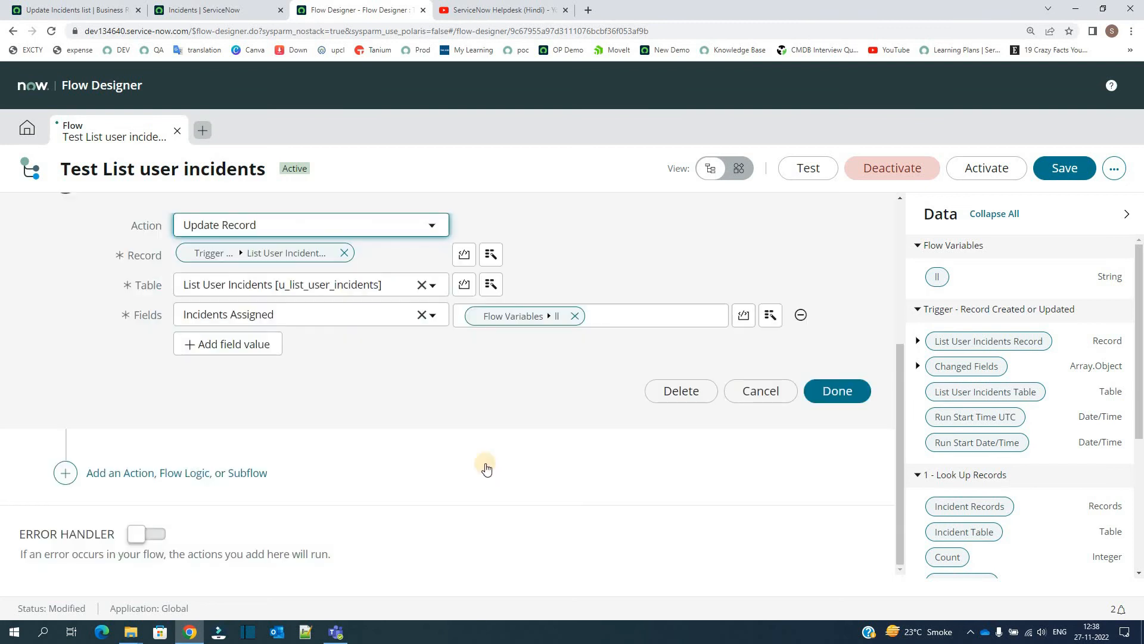
scroll(659, 395, up, 4)
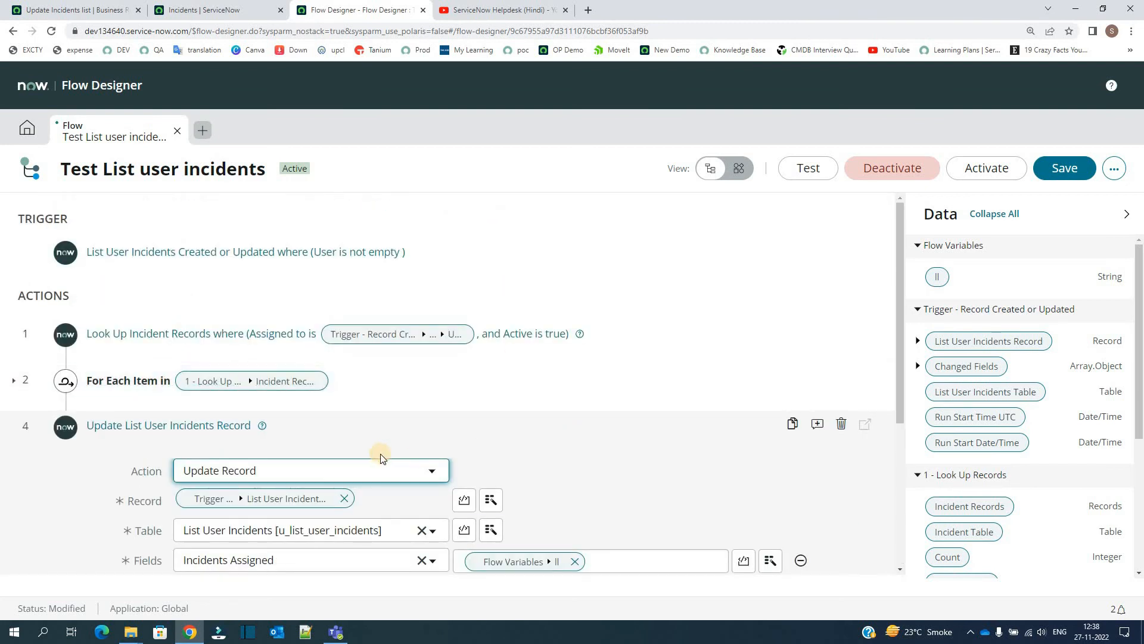